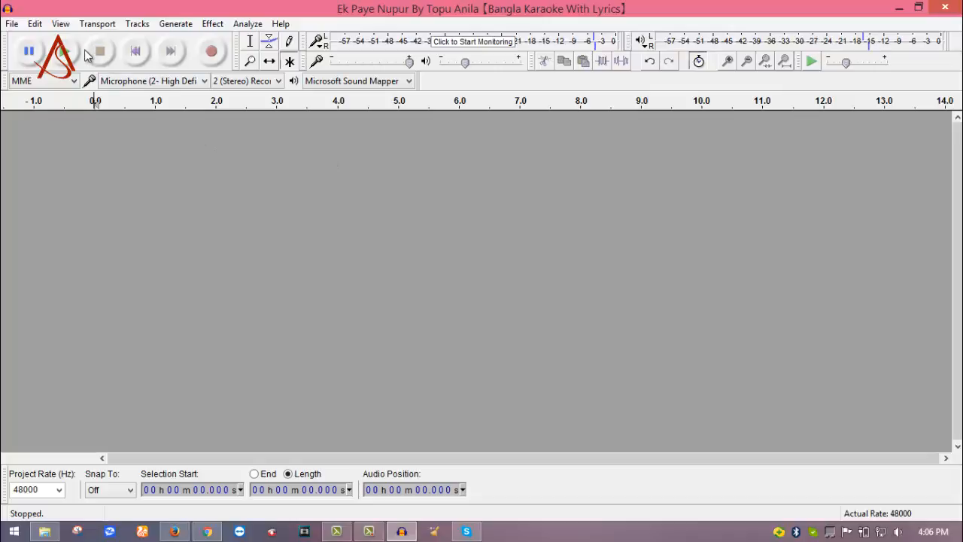
Step: Set the playback device to Headphones (2- High Definition in the Devices preferences
click(35, 24)
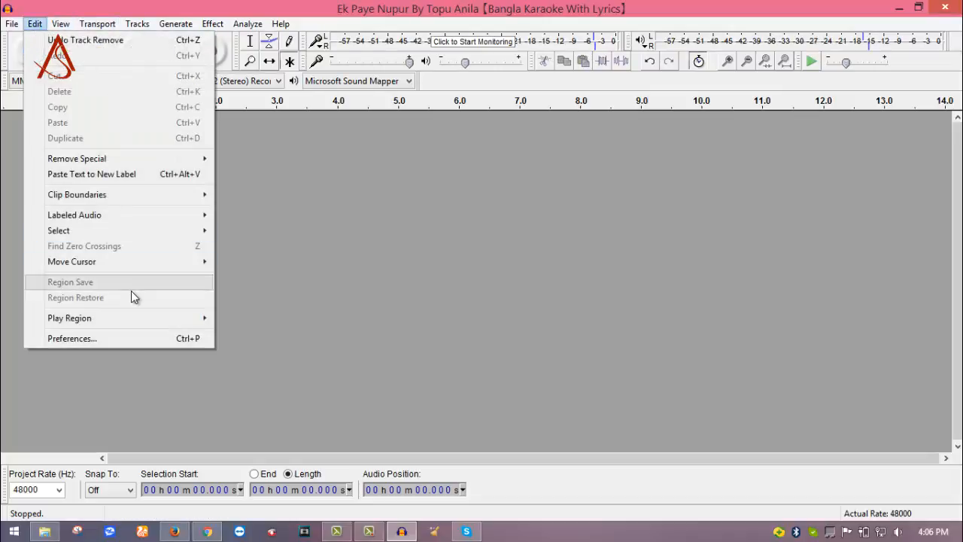
click(114, 342)
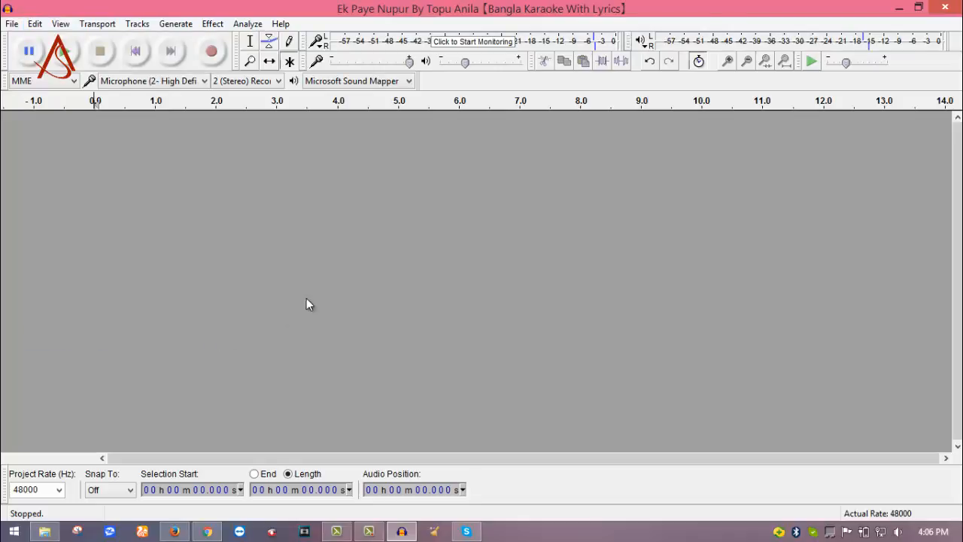
drag(420, 106, 411, 122)
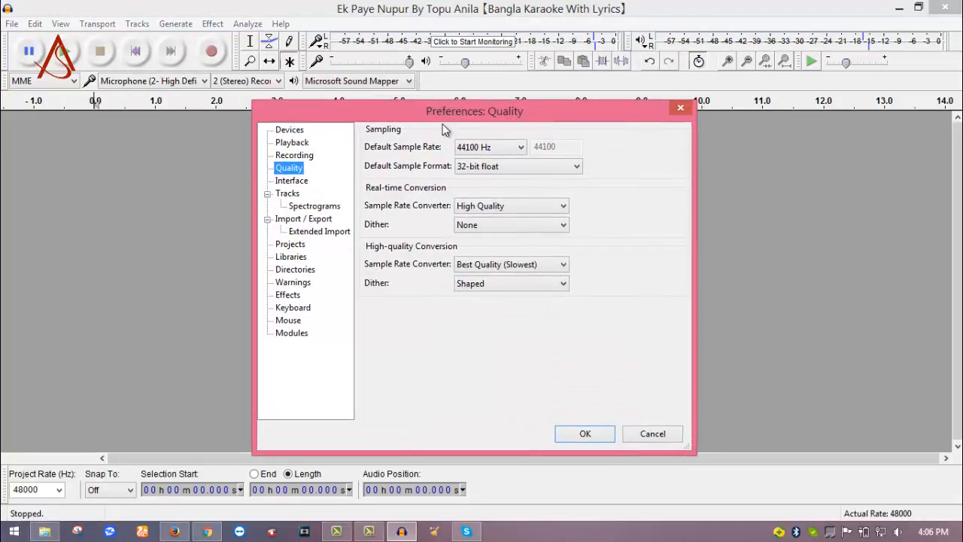
click(298, 133)
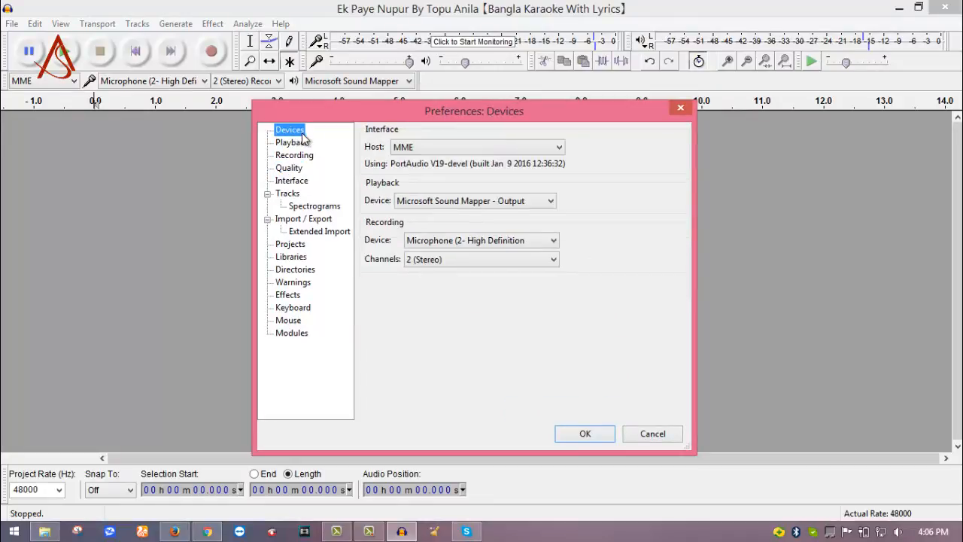
click(452, 201)
click(457, 226)
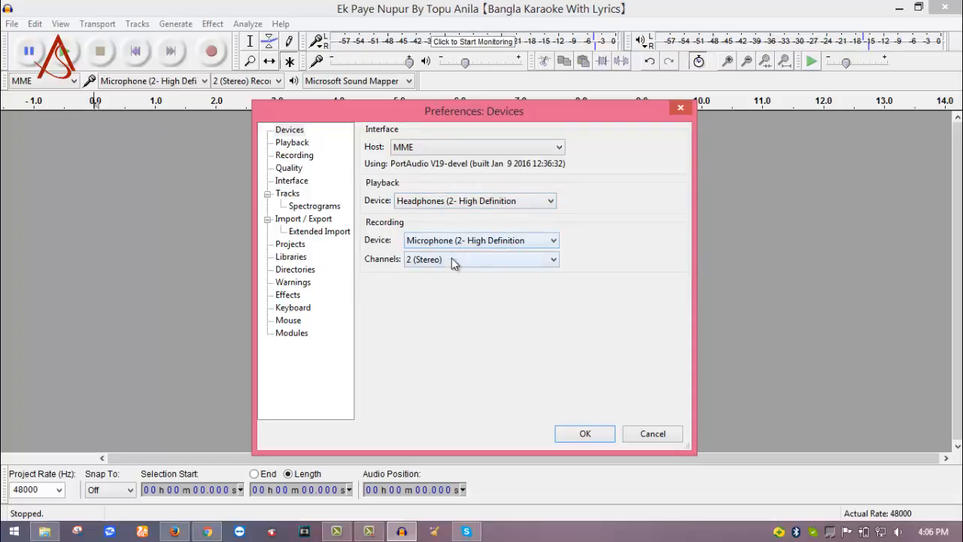
Step: Review the Playback and Recording preferences, including the latency and sound activation settings
click(292, 143)
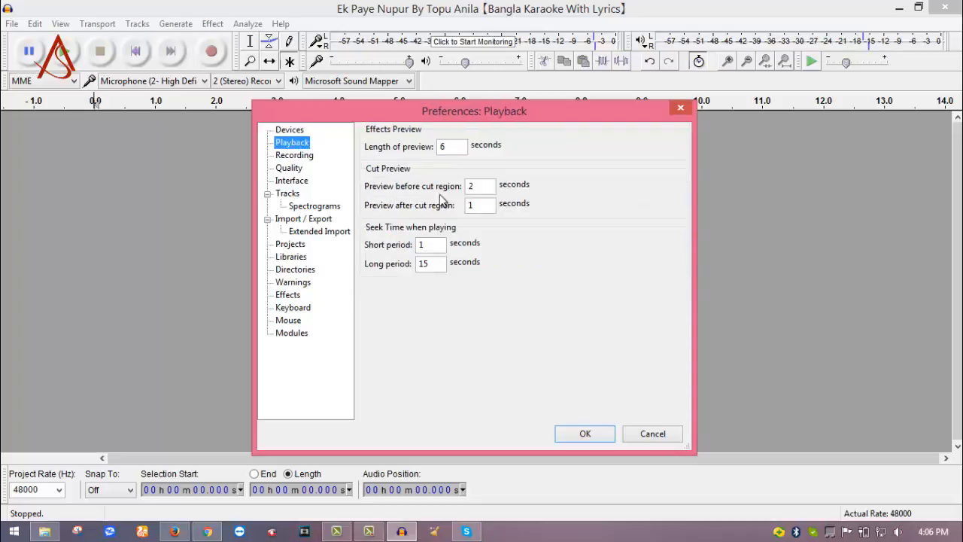
click(294, 156)
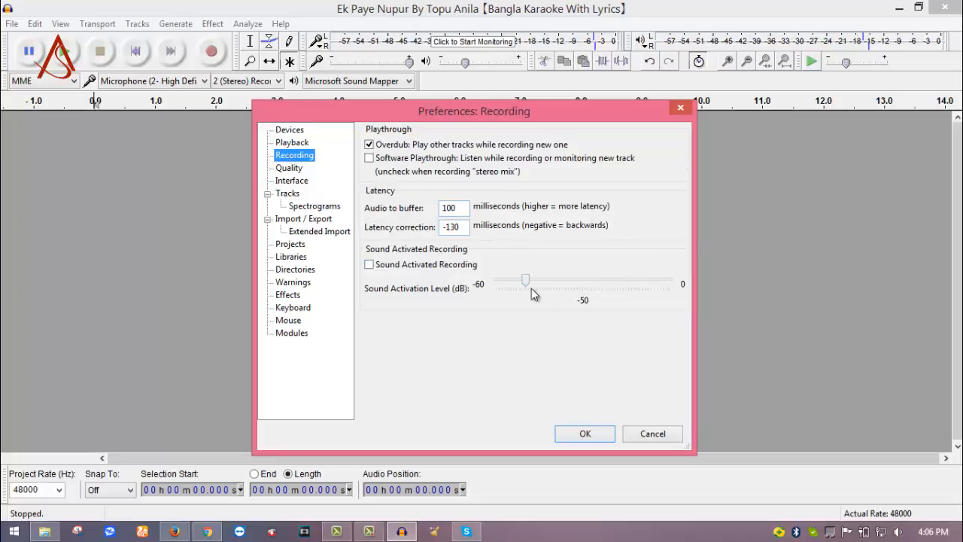
mouse_move(532, 289)
mouse_down()
mouse_move(565, 278)
mouse_move(525, 280)
mouse_up()
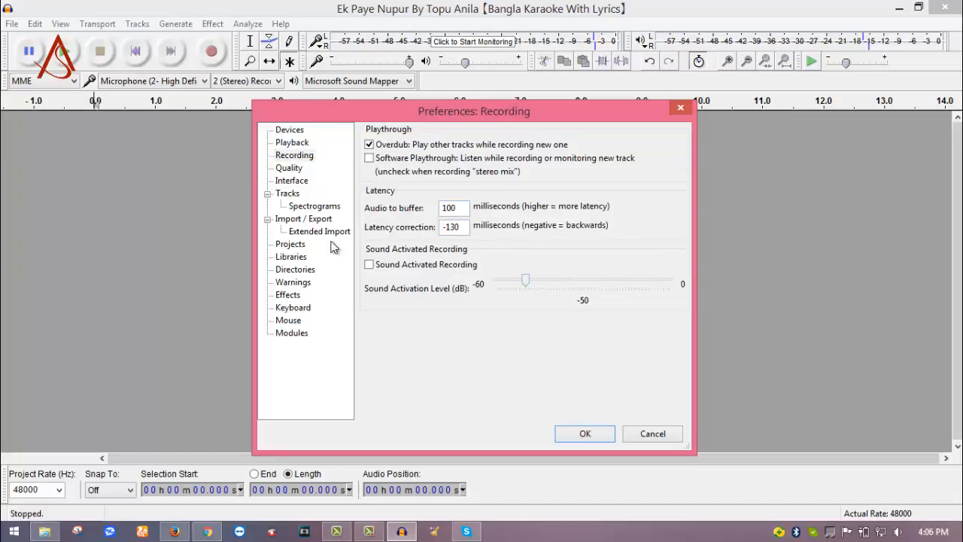
Step: Set the default sample format to 32-bit float and the real-time sample rate converter to High Quality, and apply the preferences
click(301, 169)
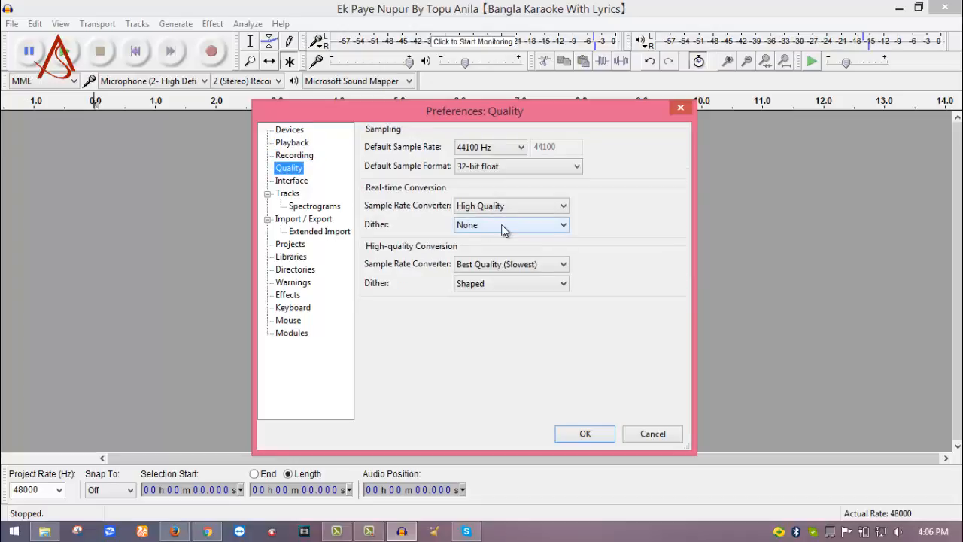
click(482, 170)
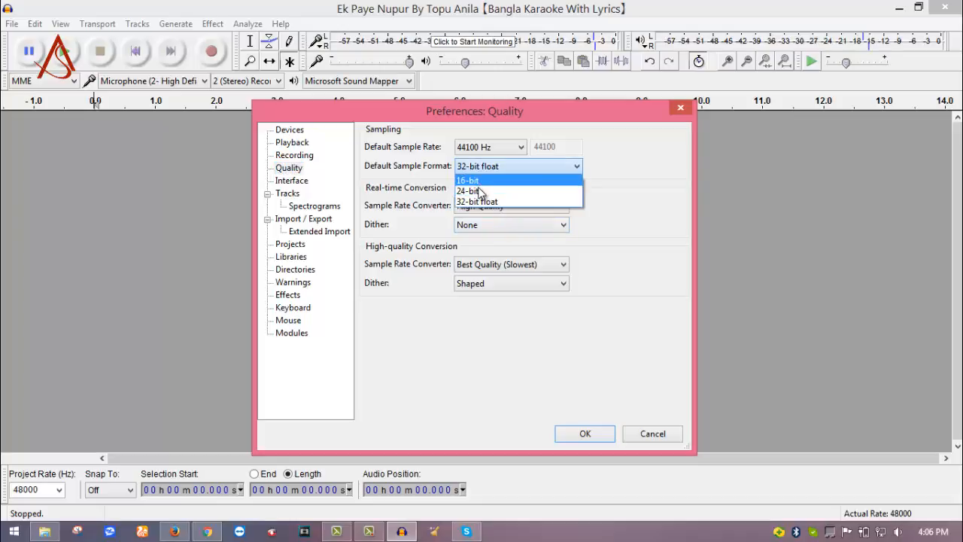
click(499, 202)
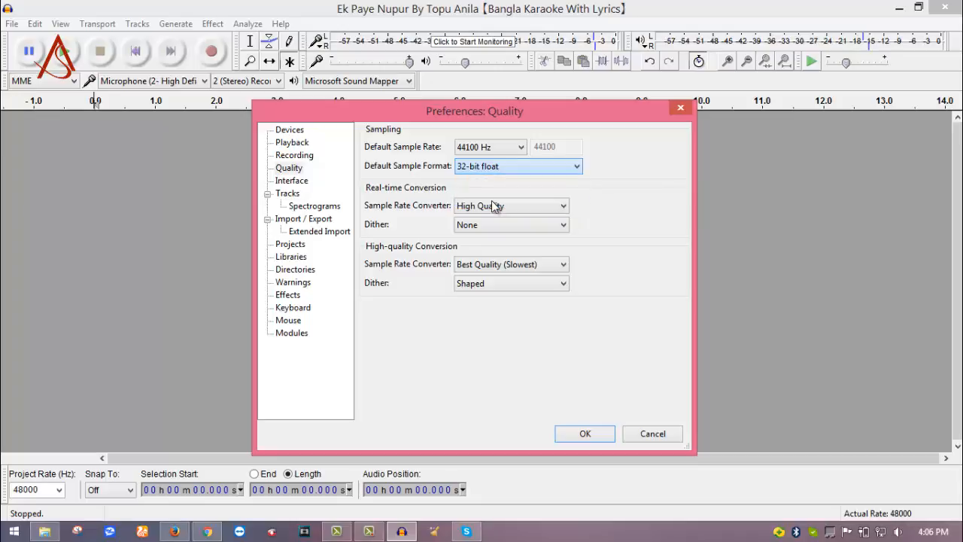
click(500, 206)
click(501, 224)
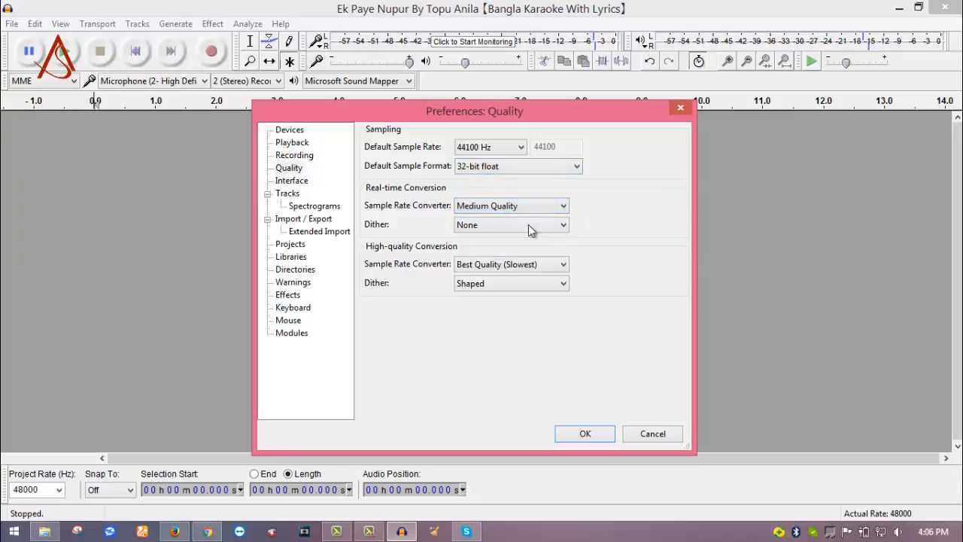
click(491, 208)
click(482, 239)
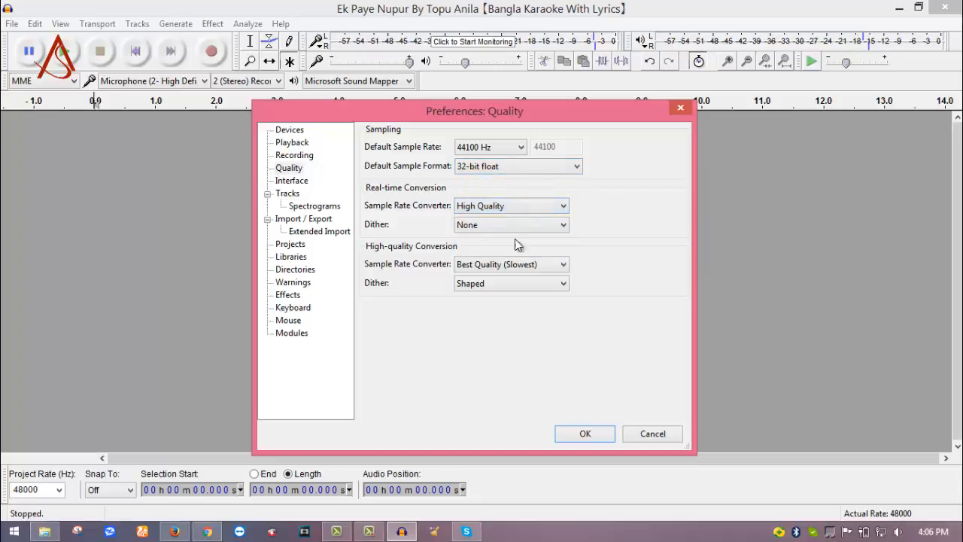
click(579, 434)
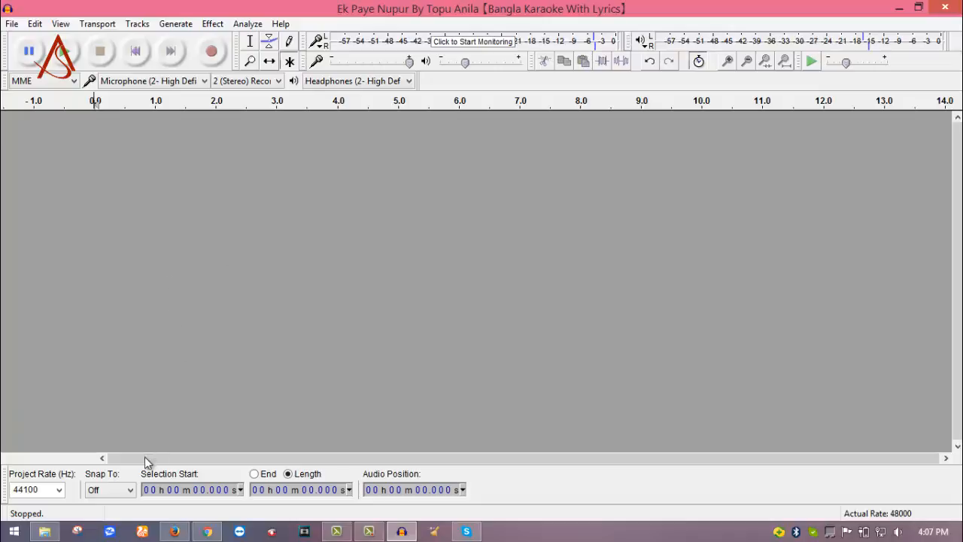
Step: Import the Ek Paye Nupur karaoke file from the Music folder into the project and minimize the folder window
click(42, 531)
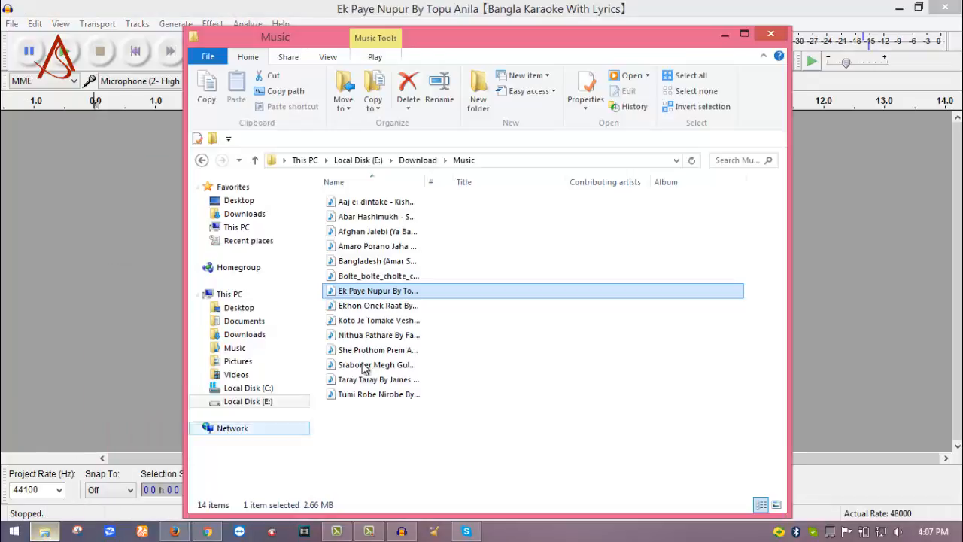
drag(117, 316, 113, 316)
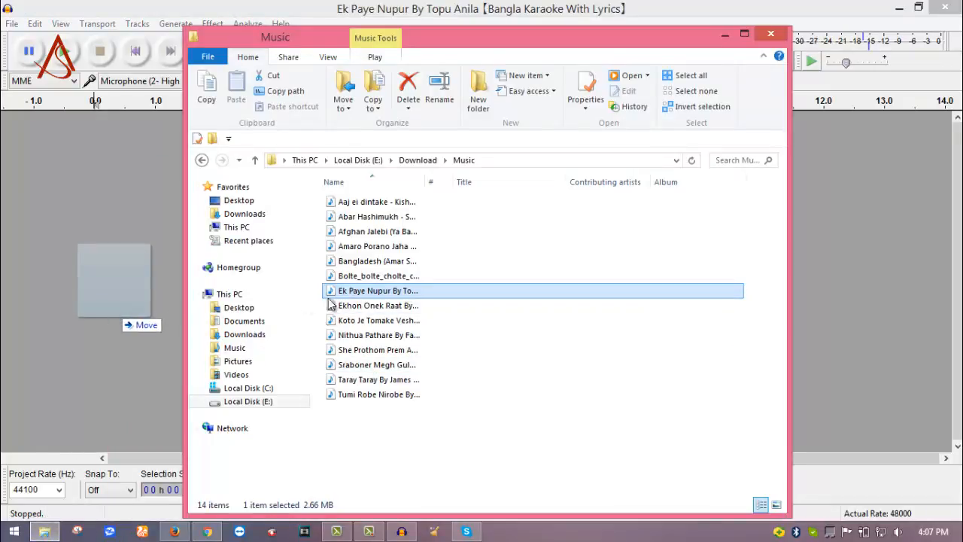
click(725, 34)
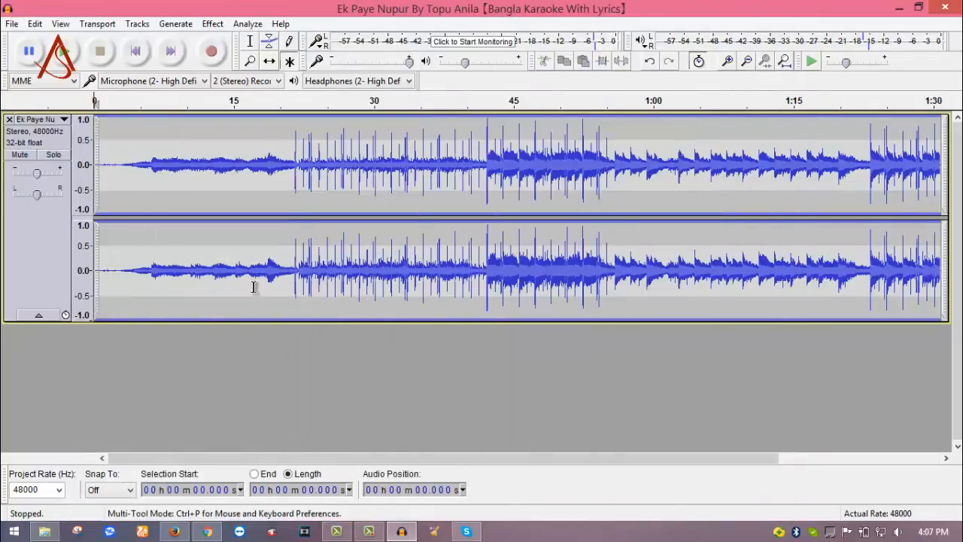
Step: Record a new track over a region starting at about 3.8 s and lasting about 14.7 s, and play part of it back
drag(129, 174, 267, 176)
click(294, 375)
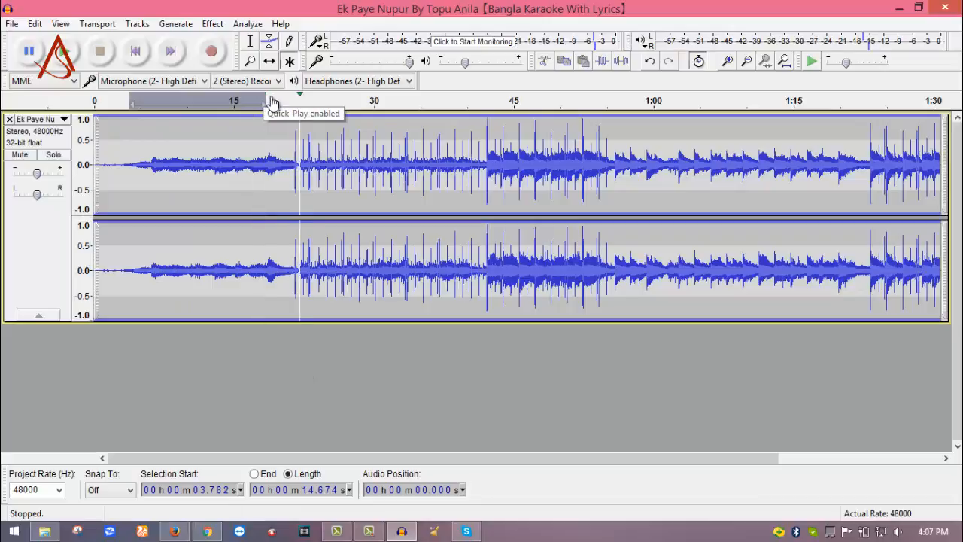
click(214, 52)
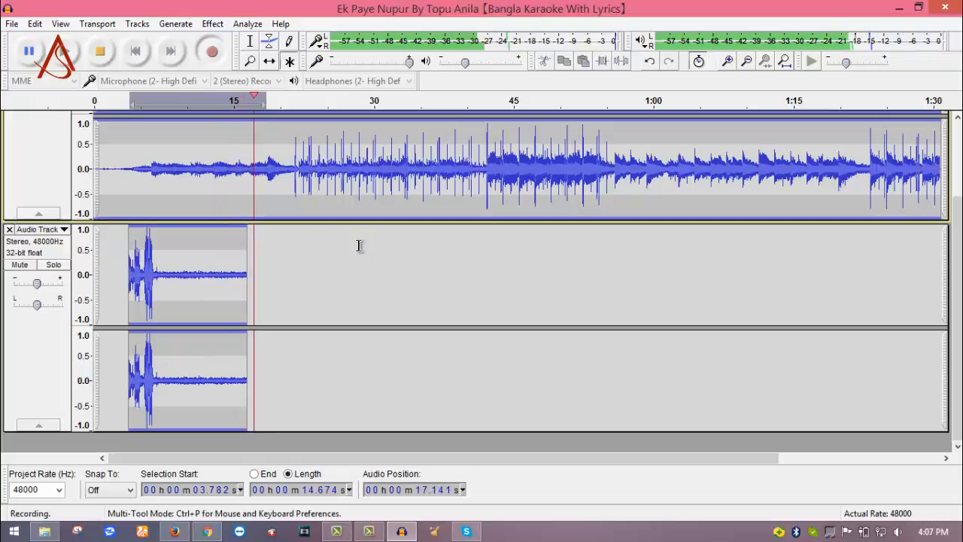
key(space)
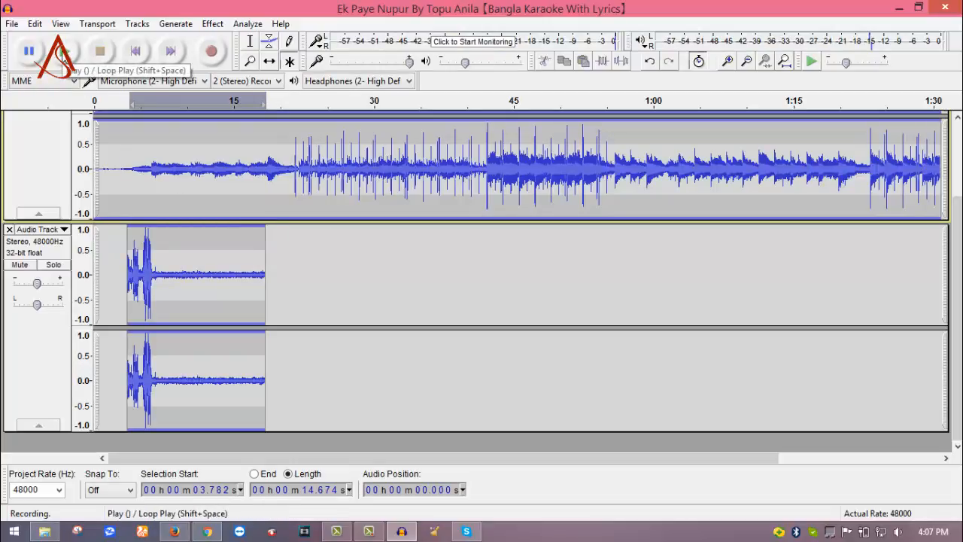
click(64, 51)
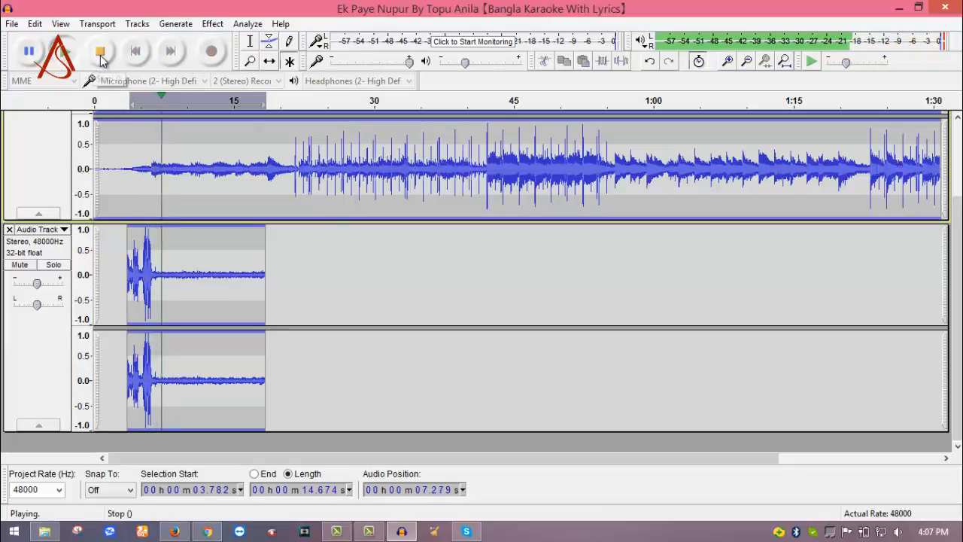
click(100, 54)
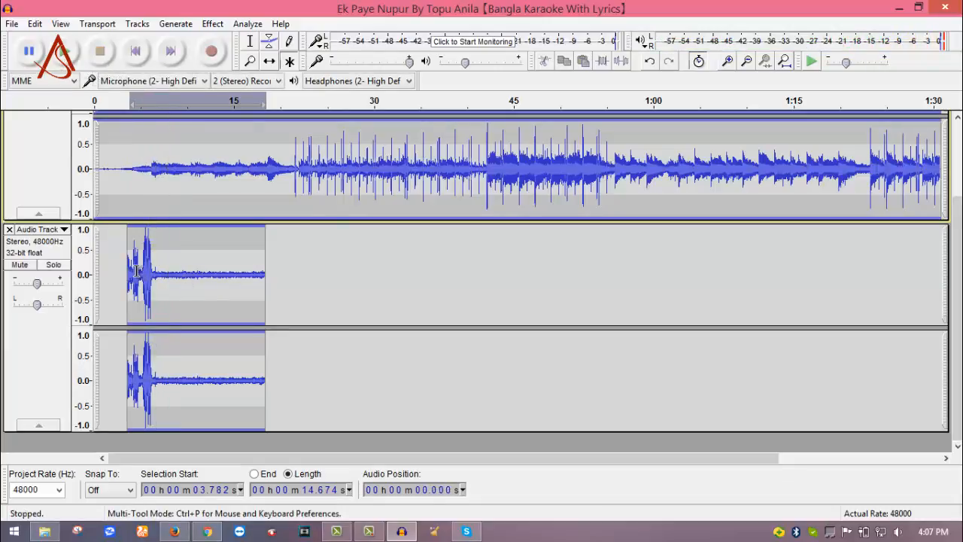
Step: Select a stretch of the recorded track starting at about 4.0 s and lasting about 11.3 s
mouse_move(130, 271)
mouse_down()
mouse_move(153, 273)
mouse_move(128, 273)
mouse_up()
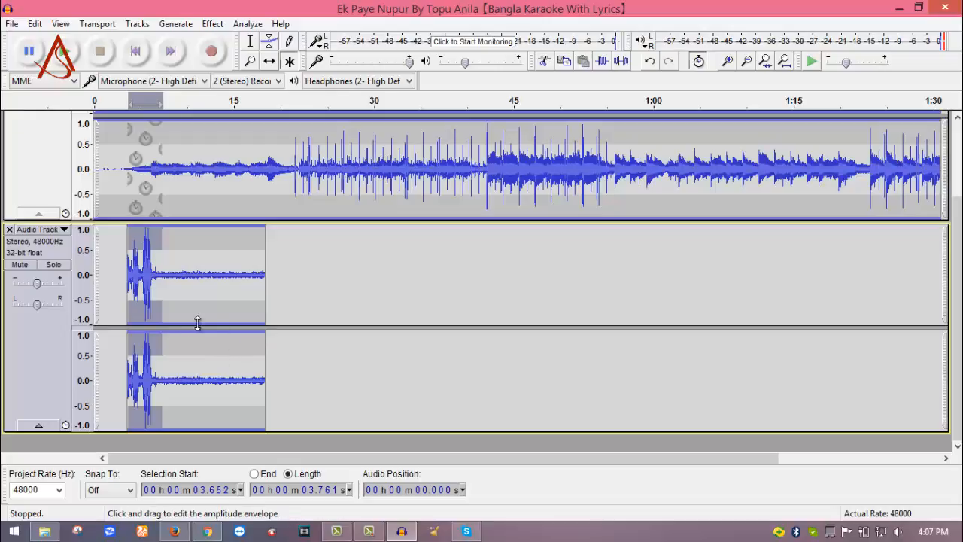
drag(155, 276, 125, 275)
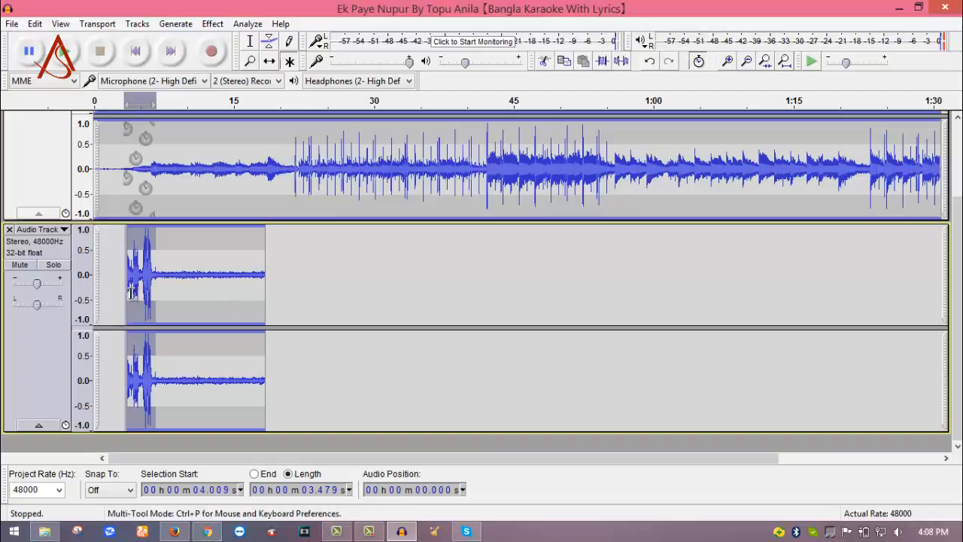
drag(131, 292, 237, 292)
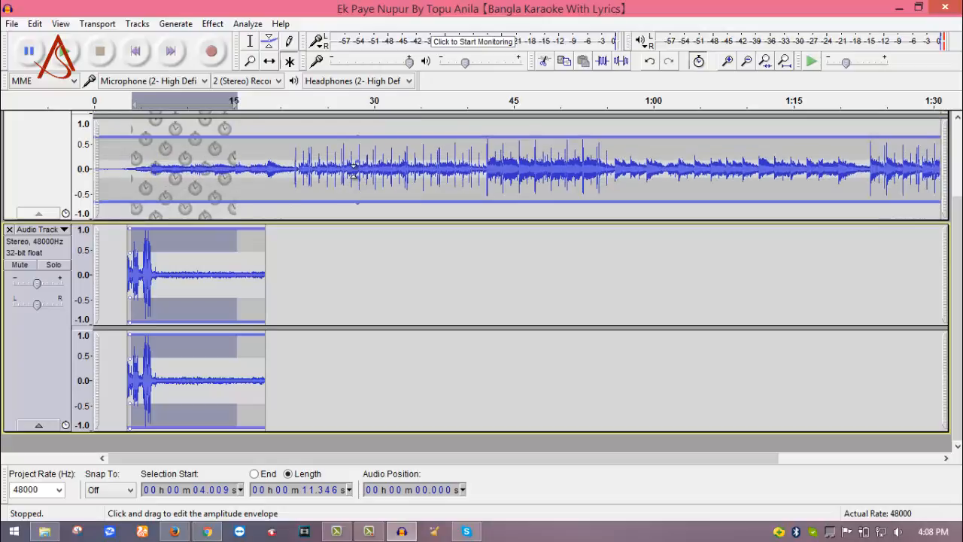
Step: Adjust the amplitude envelope of the song track with a control point at about 19 s
drag(274, 194, 273, 196)
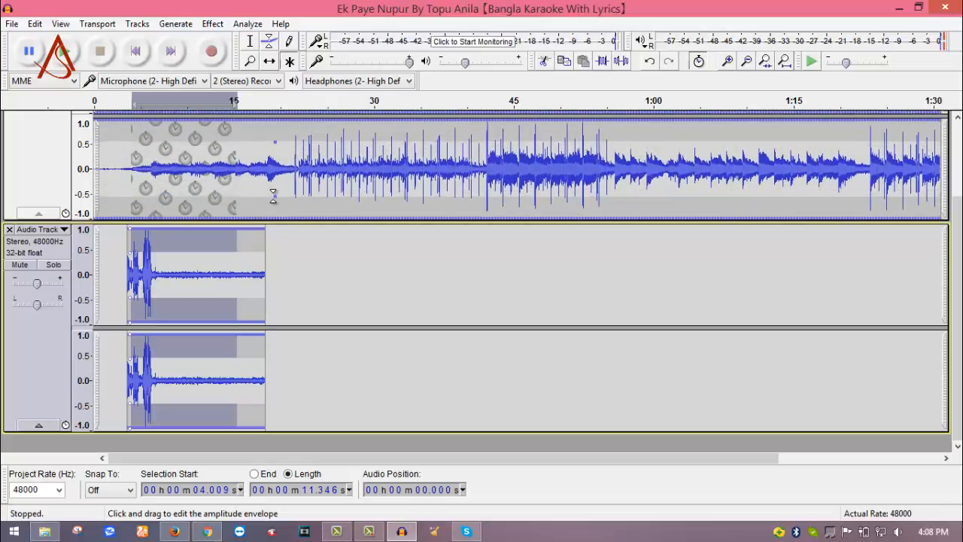
scroll(290, 208, up, 3)
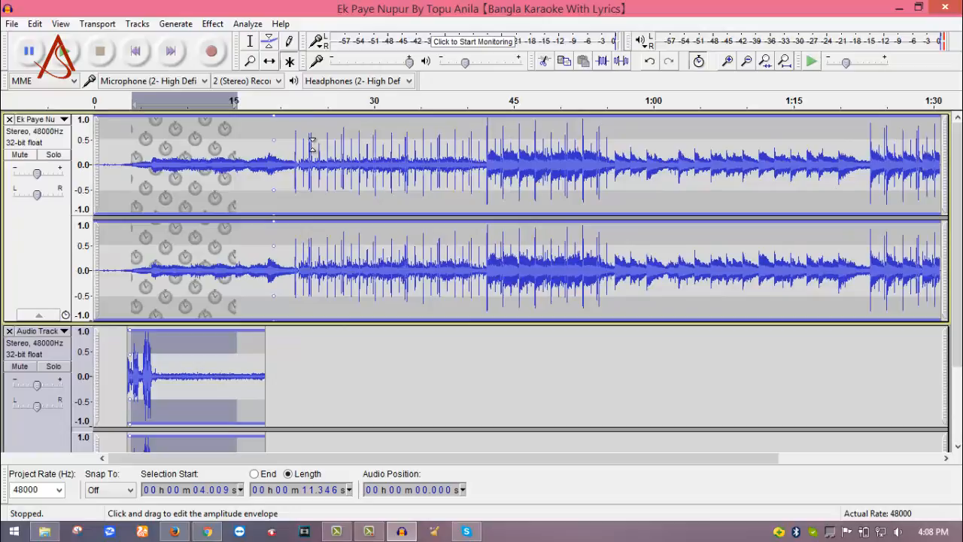
Step: Shift the song and recorded tracks about 16 s later with the Time Shift Tool and move both back to their original positions
click(268, 62)
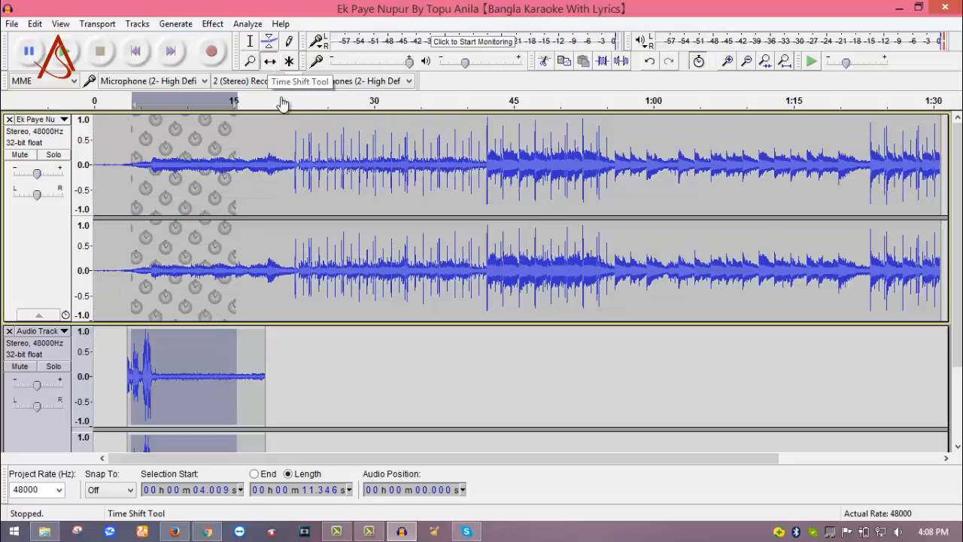
drag(182, 215, 328, 218)
drag(402, 218, 435, 211)
drag(294, 185, 329, 311)
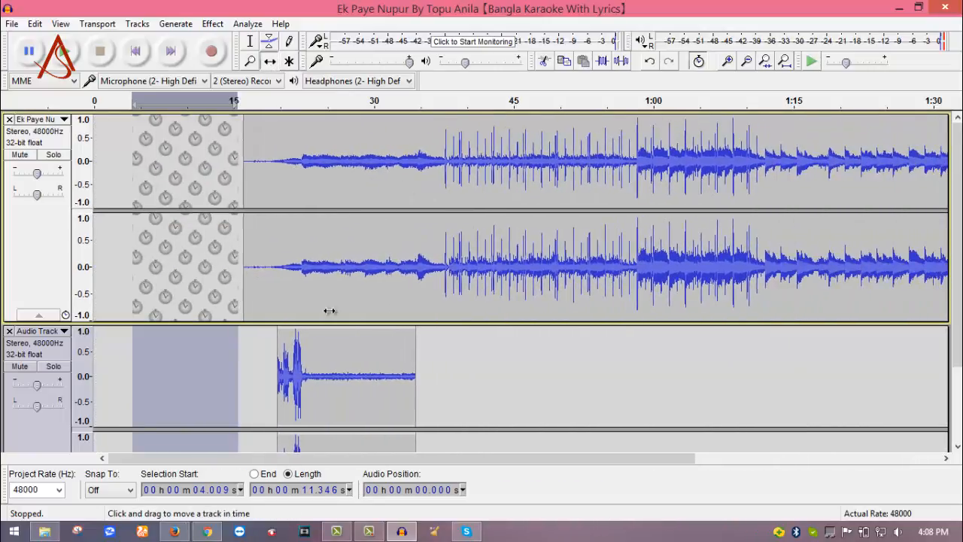
drag(395, 353, 183, 339)
scroll(372, 258, down, 2)
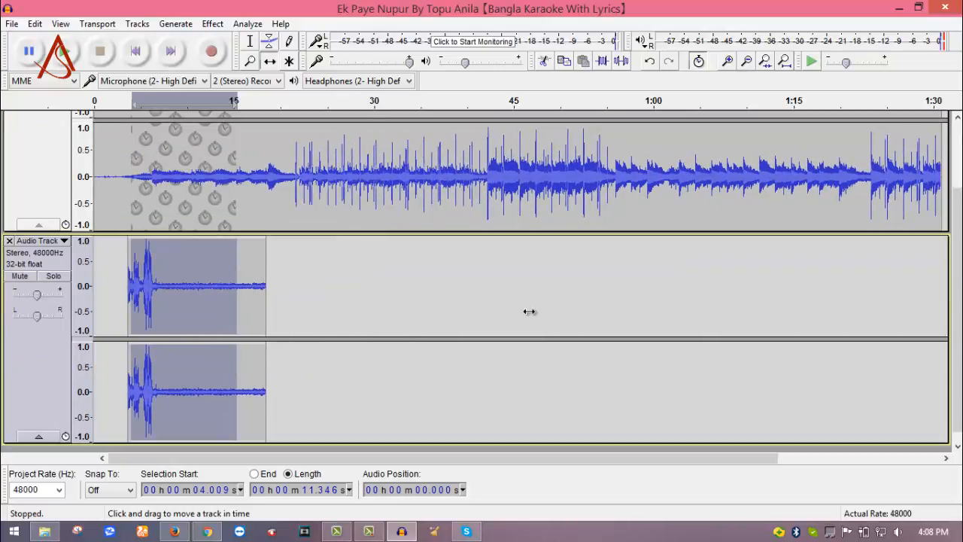
scroll(958, 301, up, 2)
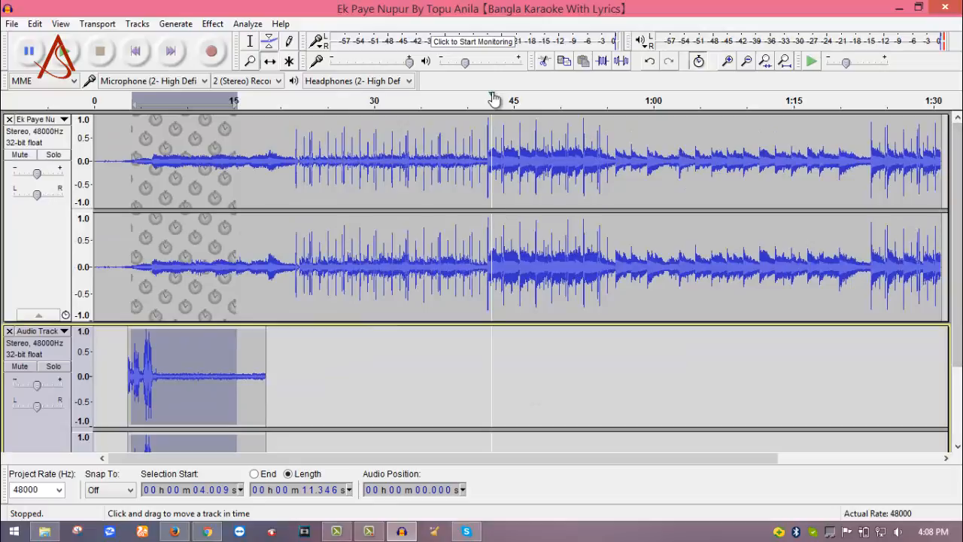
Step: Start an audio export to the Desktop as WAV (Microsoft) 32-bit float PCM and cancel it
click(13, 26)
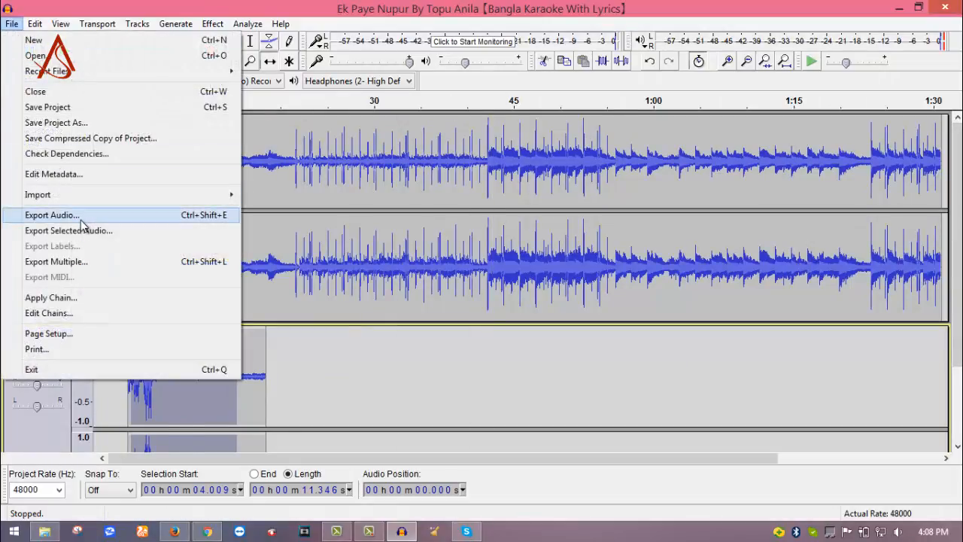
click(174, 214)
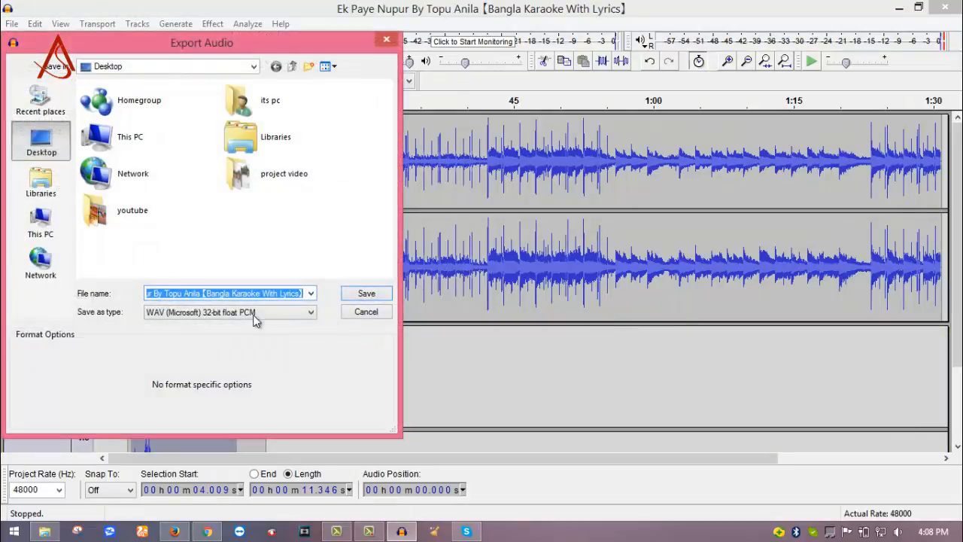
click(253, 317)
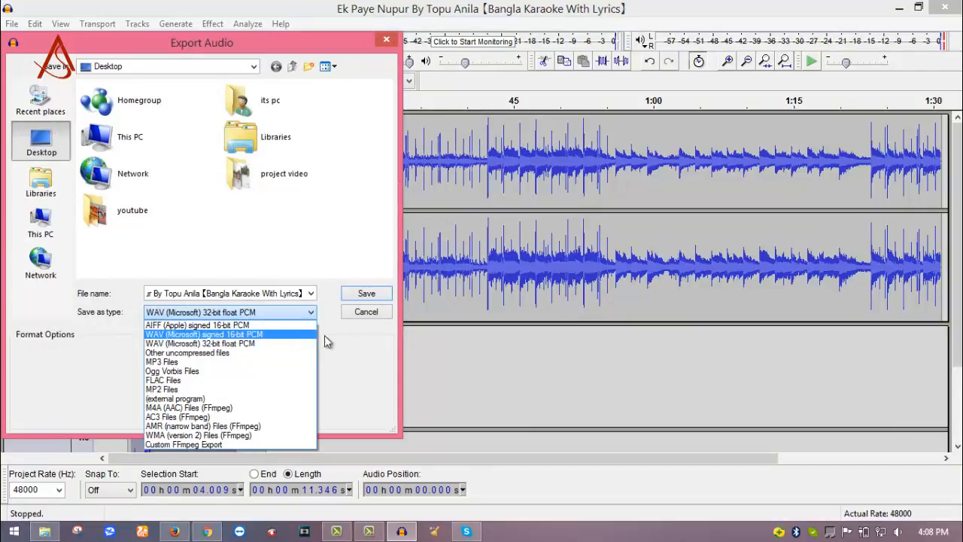
click(264, 343)
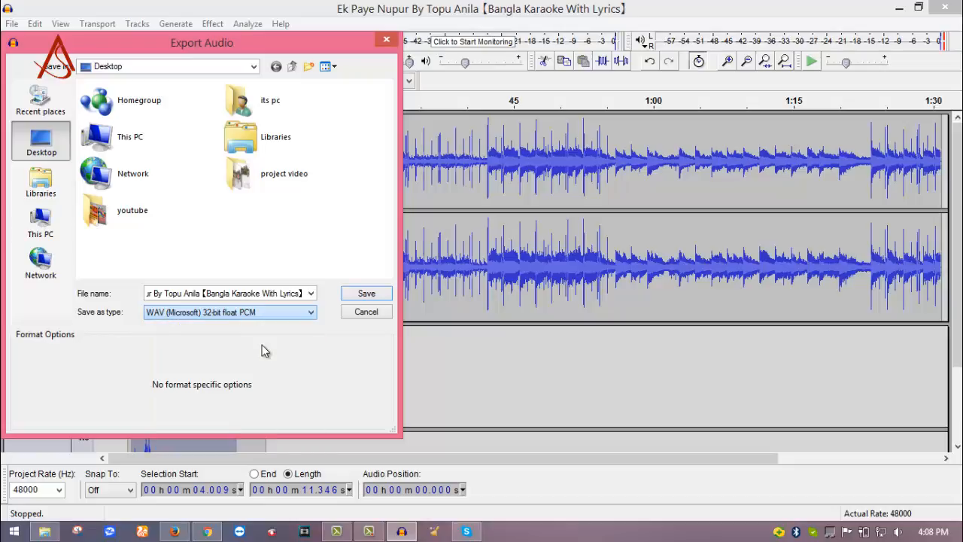
click(366, 311)
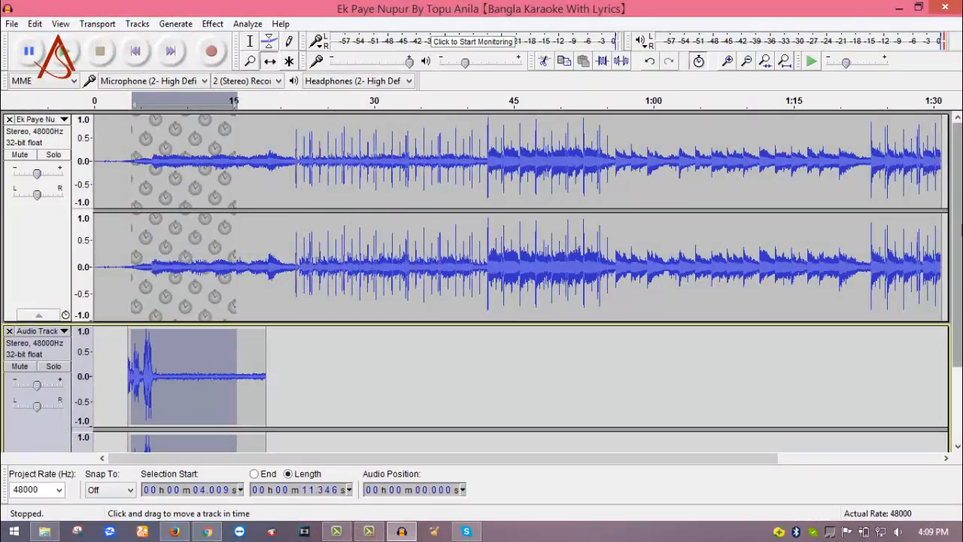
mouse_move(961, 216)
mouse_down()
mouse_move(961, 246)
mouse_move(957, 205)
mouse_up()
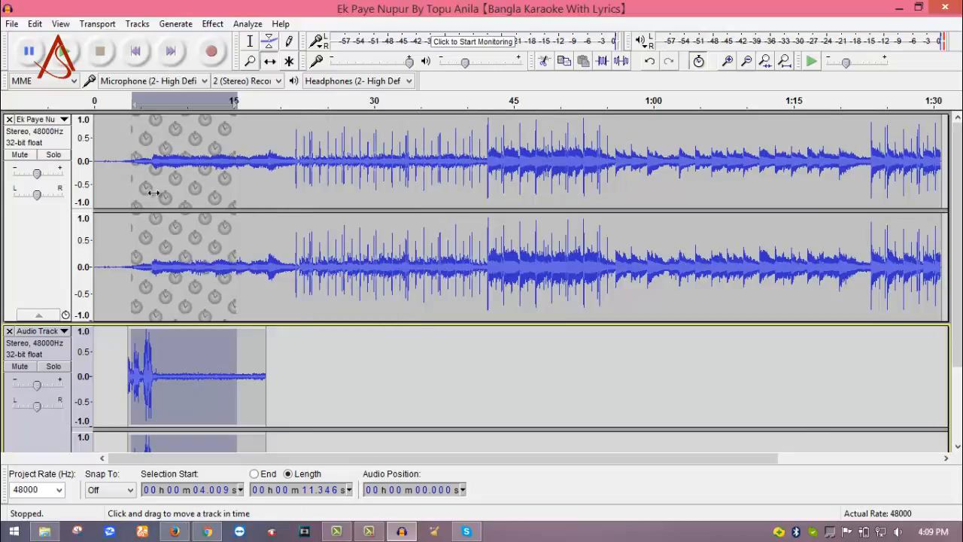
drag(100, 177, 109, 210)
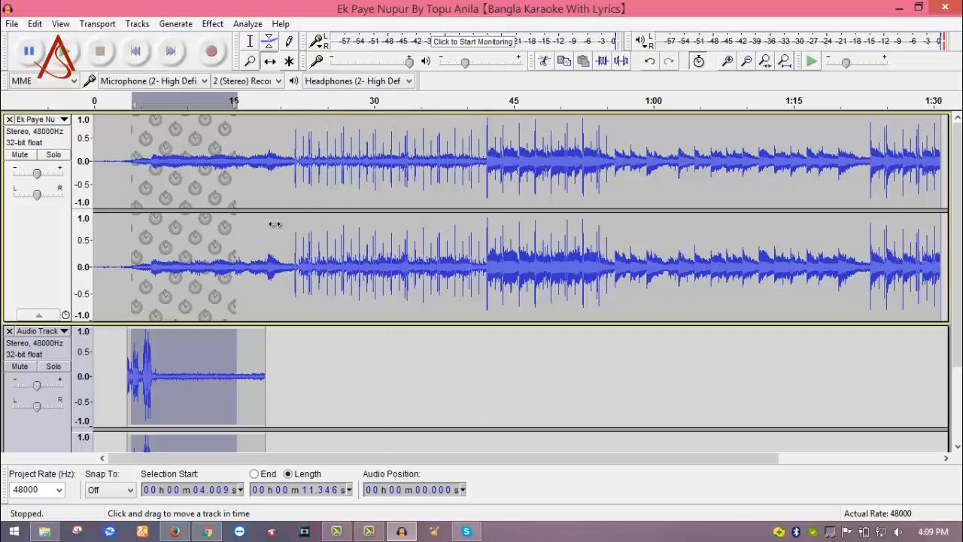
mouse_move(275, 223)
mouse_down()
mouse_move(254, 222)
mouse_move(264, 238)
mouse_up()
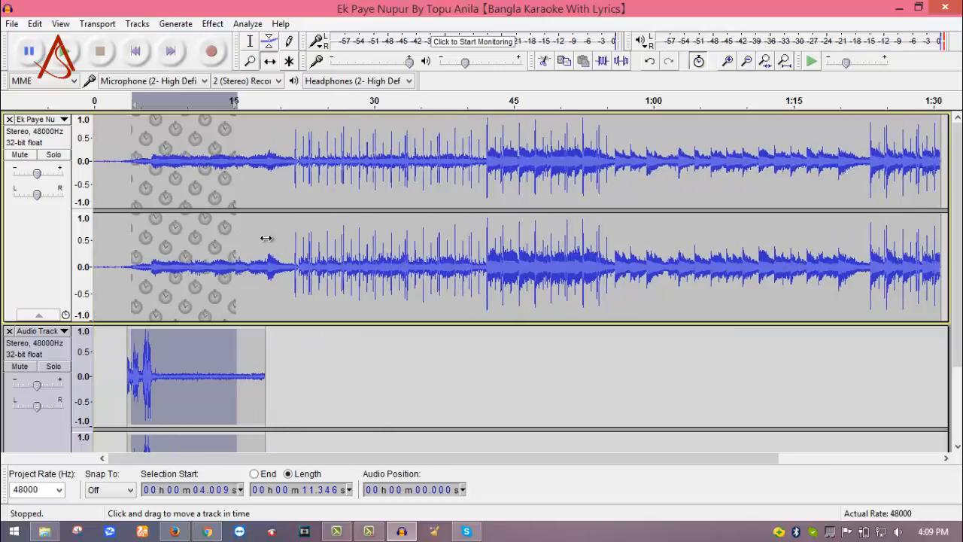